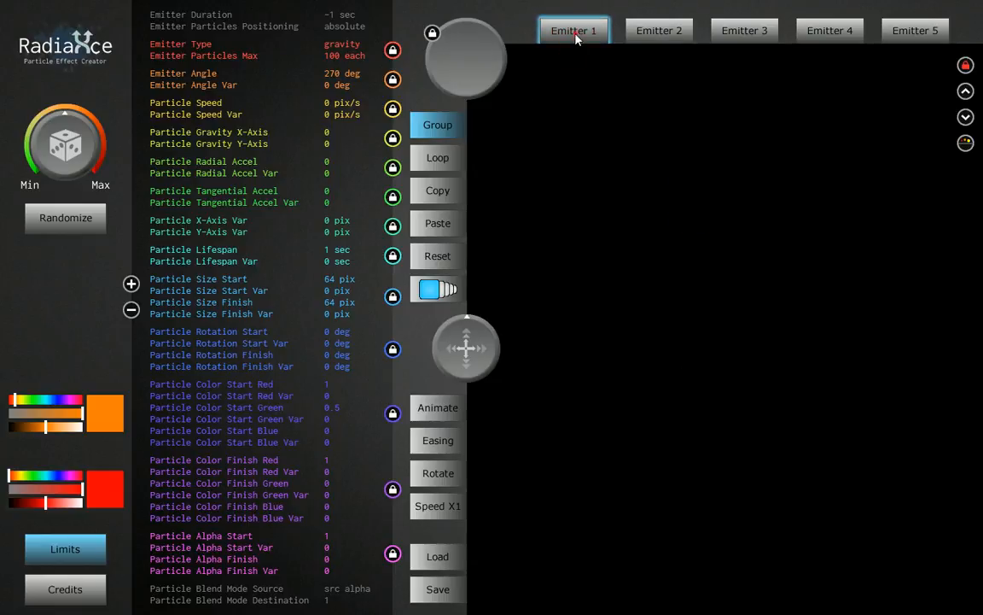
Step: Start Emitter 1 on the canvas
click(736, 273)
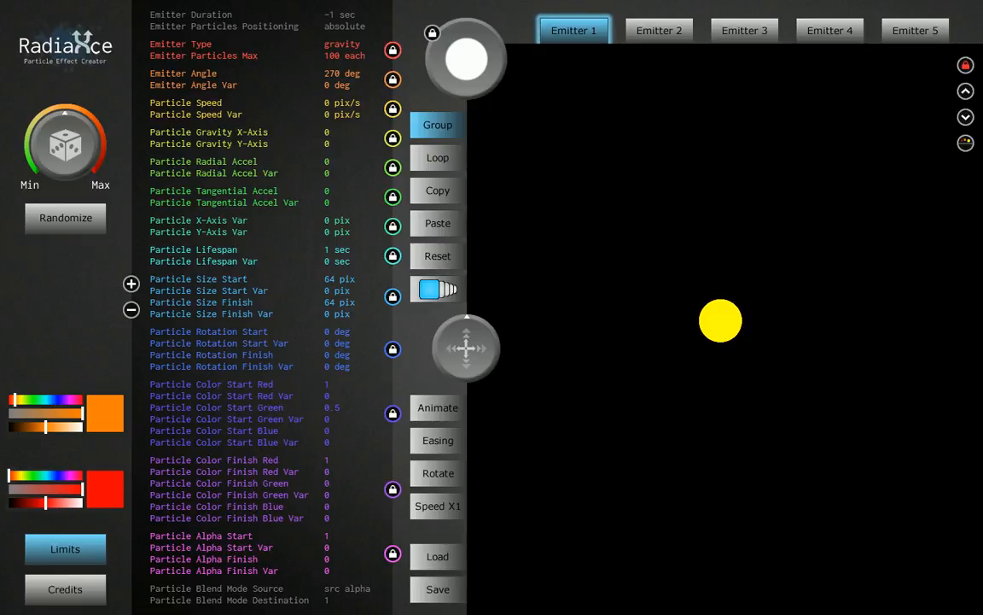
Step: Switch to File Explorer, locate Planet.png in the canvas folder under Resources, and return to the particle editor
key(alt+Tab)
click(317, 460)
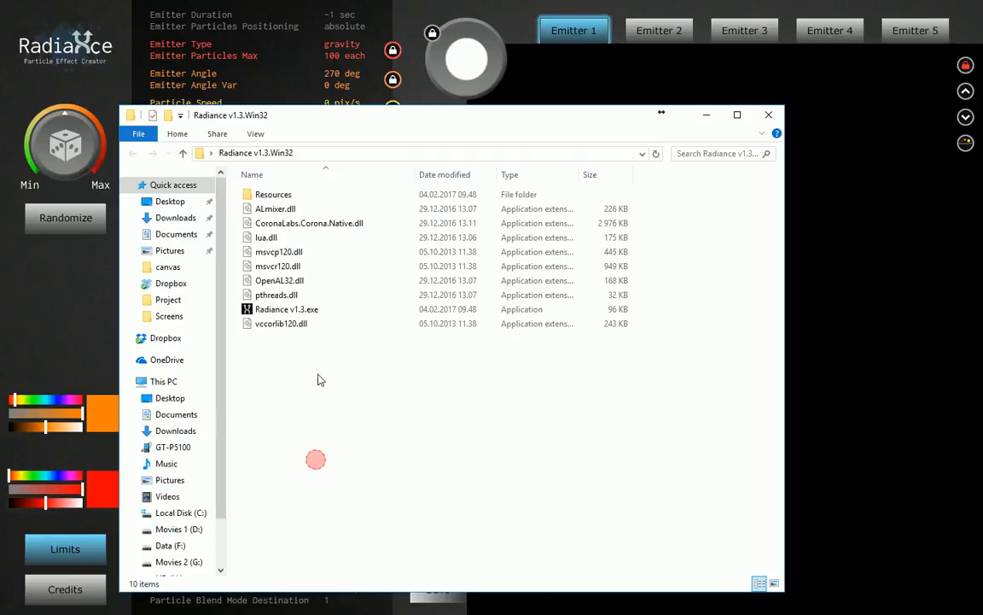
double_click(294, 196)
double_click(270, 209)
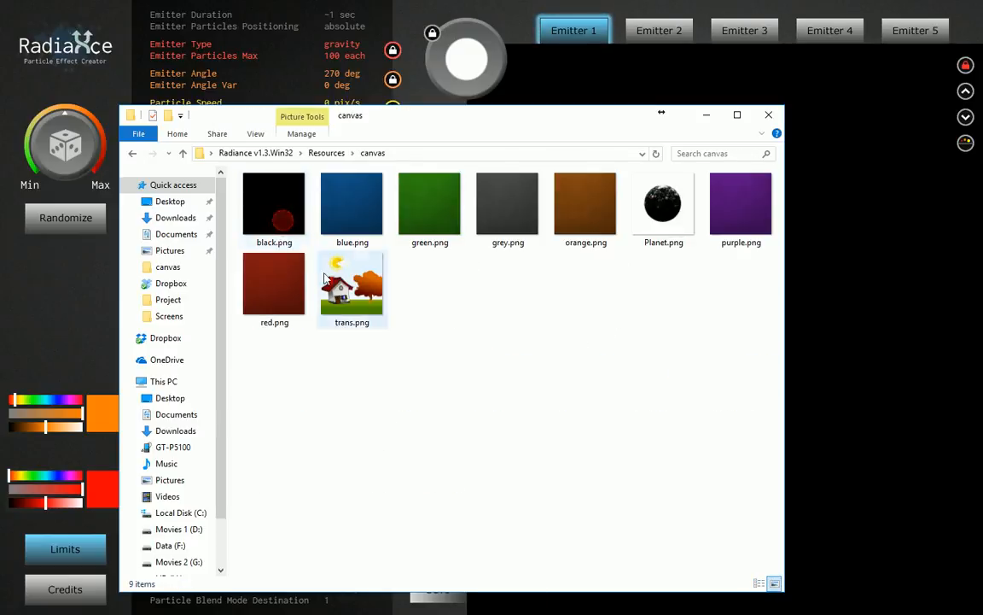
click(657, 212)
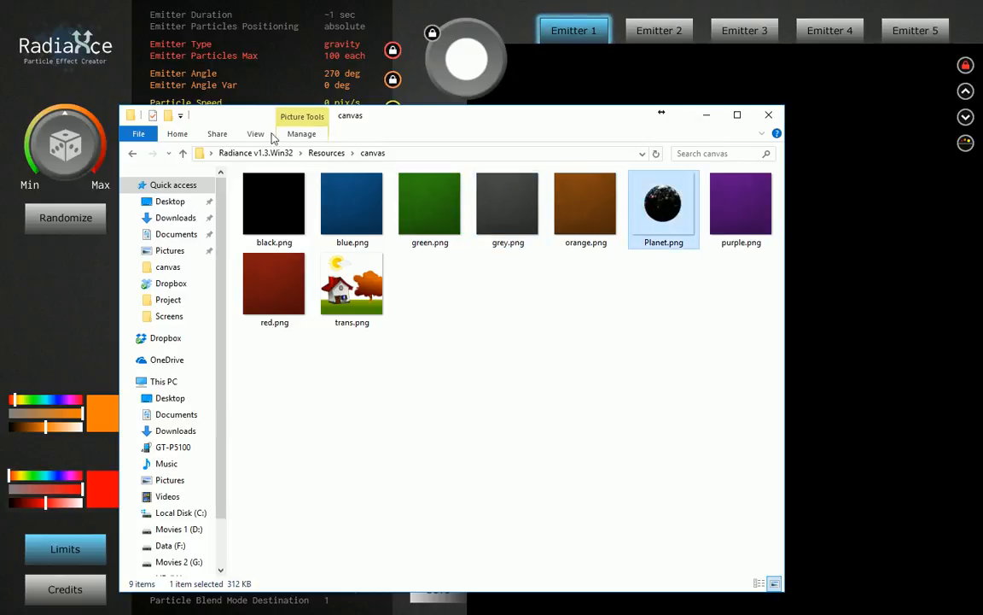
click(183, 154)
click(184, 154)
click(882, 179)
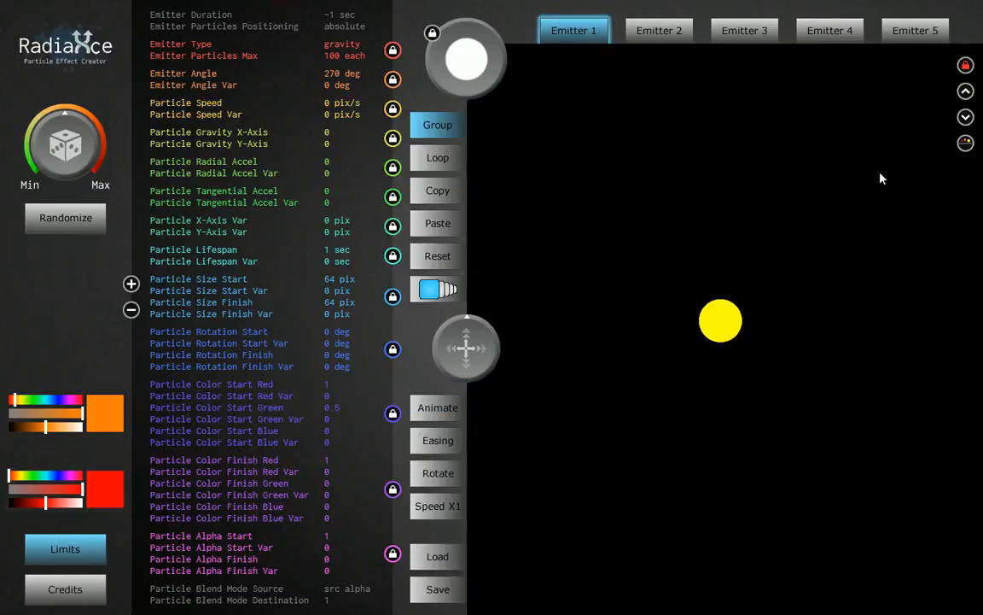
Step: Change the canvas background to the planet image and shift the emitter slightly over the planet
click(965, 91)
click(965, 92)
click(966, 91)
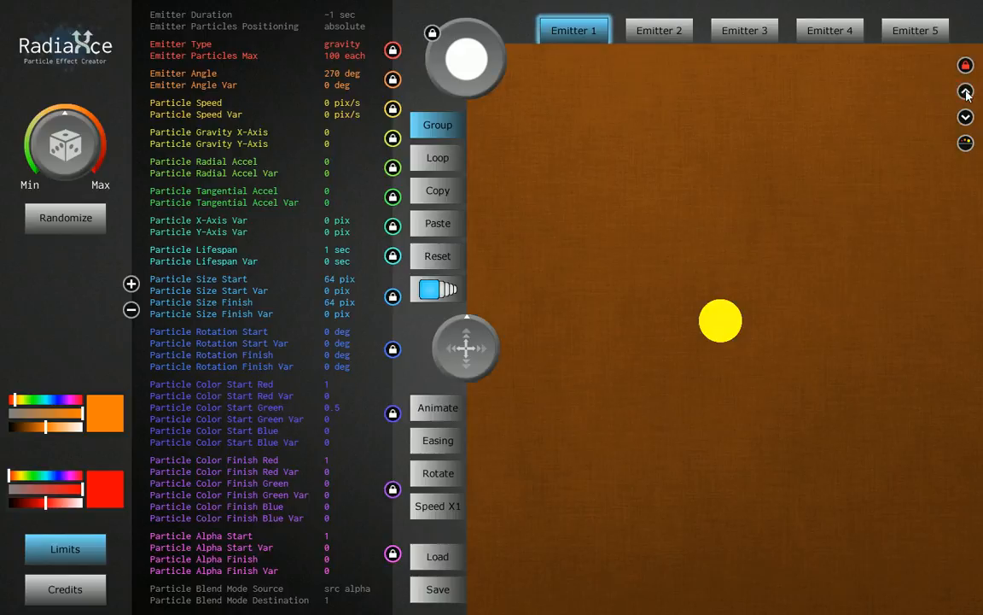
click(965, 92)
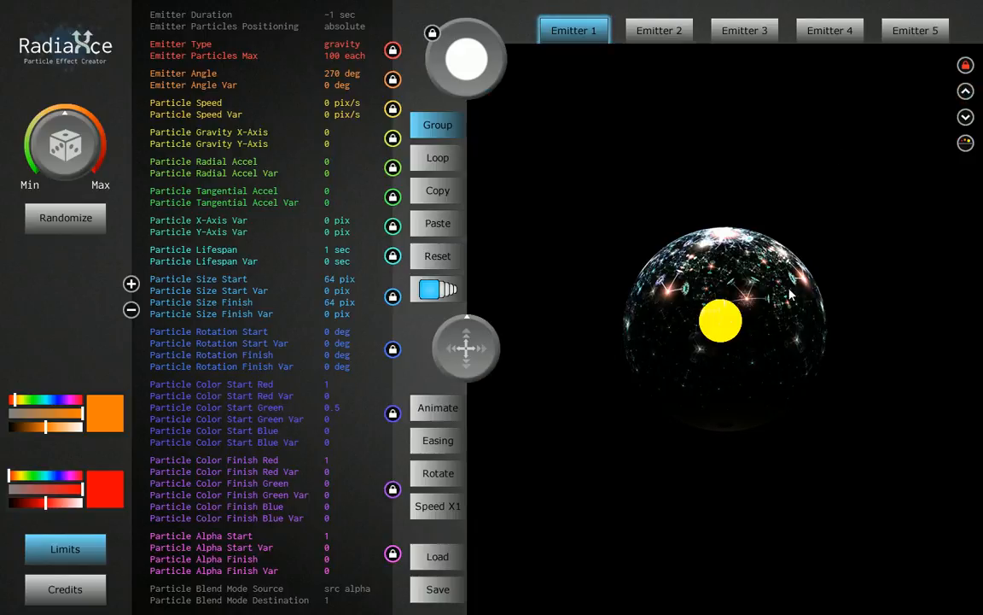
mouse_move(720, 321)
mouse_down()
mouse_move(753, 340)
mouse_move(730, 300)
mouse_move(731, 315)
mouse_up()
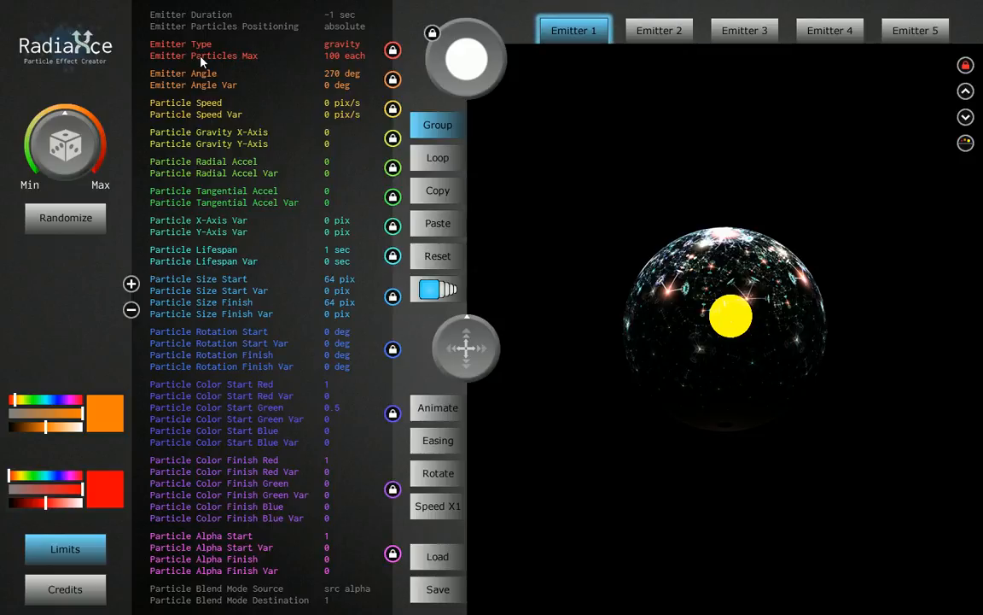
Step: Set Emitter Particles Max to 600 each
drag(202, 61, 624, 63)
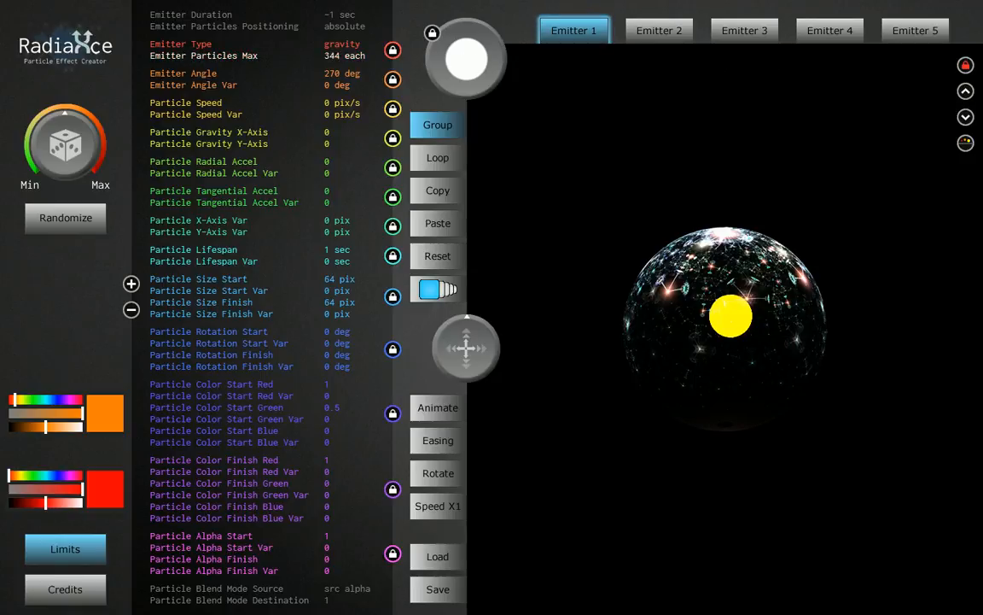
drag(251, 54, 540, 68)
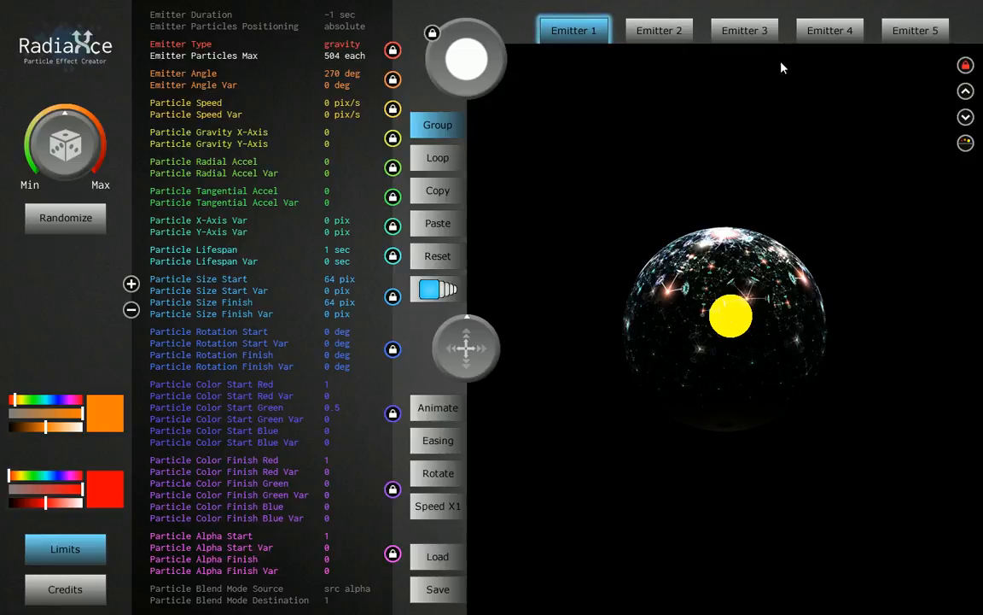
drag(780, 67, 937, 66)
drag(247, 61, 358, 57)
drag(390, 70, 390, 70)
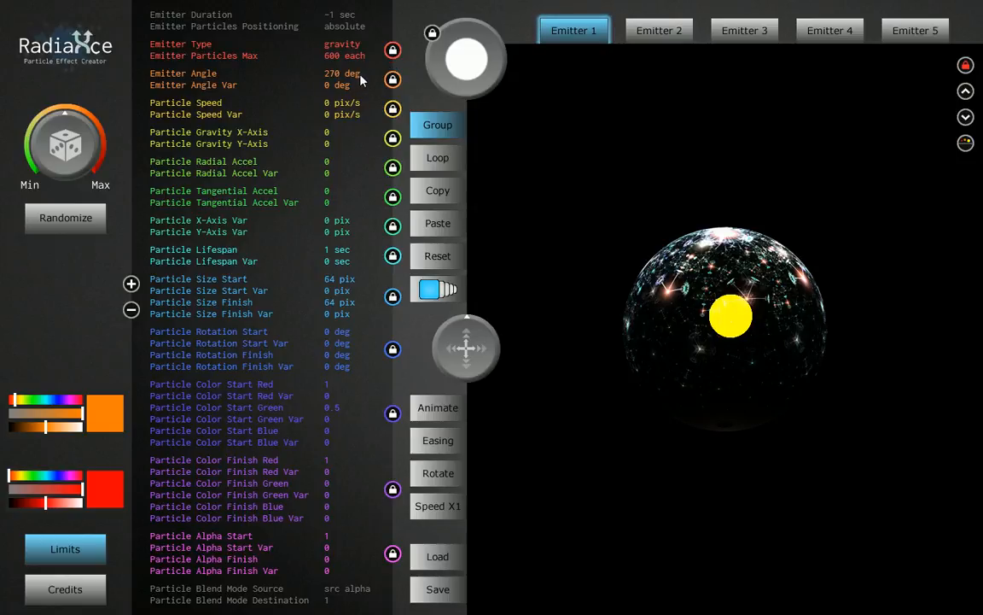
Step: Set the Emitter Angle to 90 deg and Particle Speed to 60 pix/s, and recentre the emitter on the planet
drag(360, 79, 73, 98)
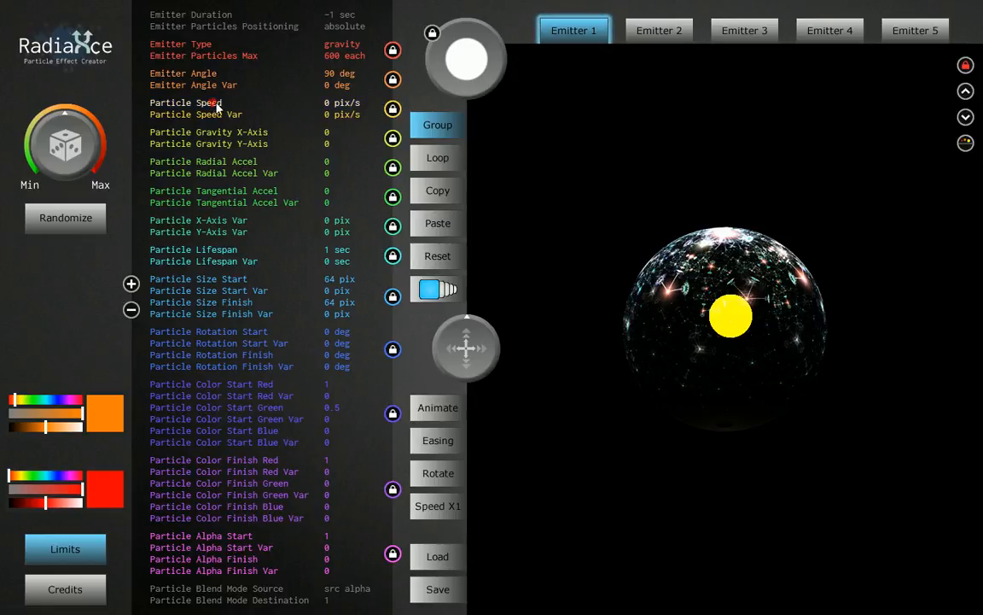
drag(218, 106, 418, 109)
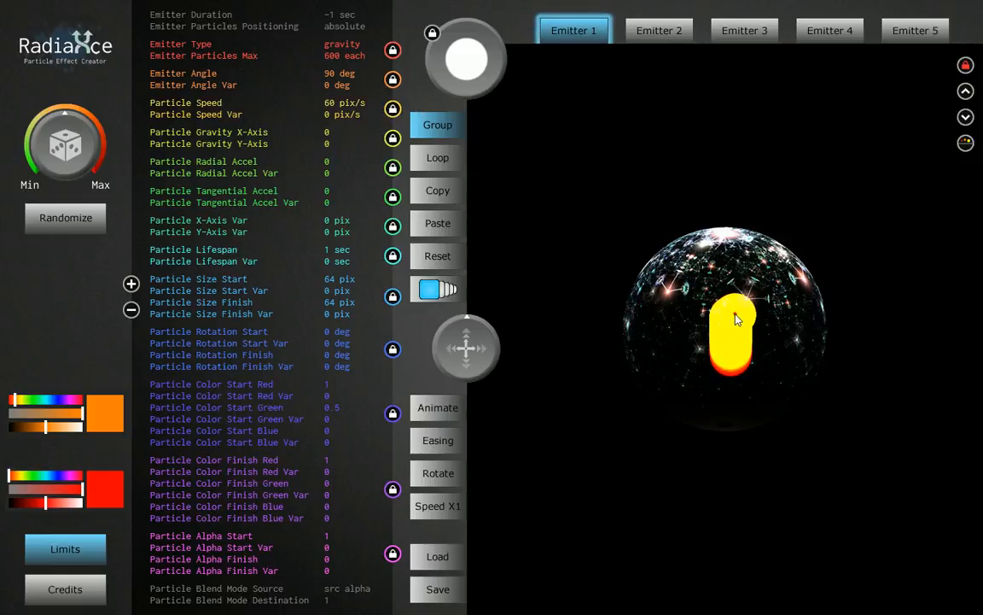
mouse_move(735, 319)
mouse_down()
mouse_move(676, 314)
mouse_move(725, 314)
mouse_up()
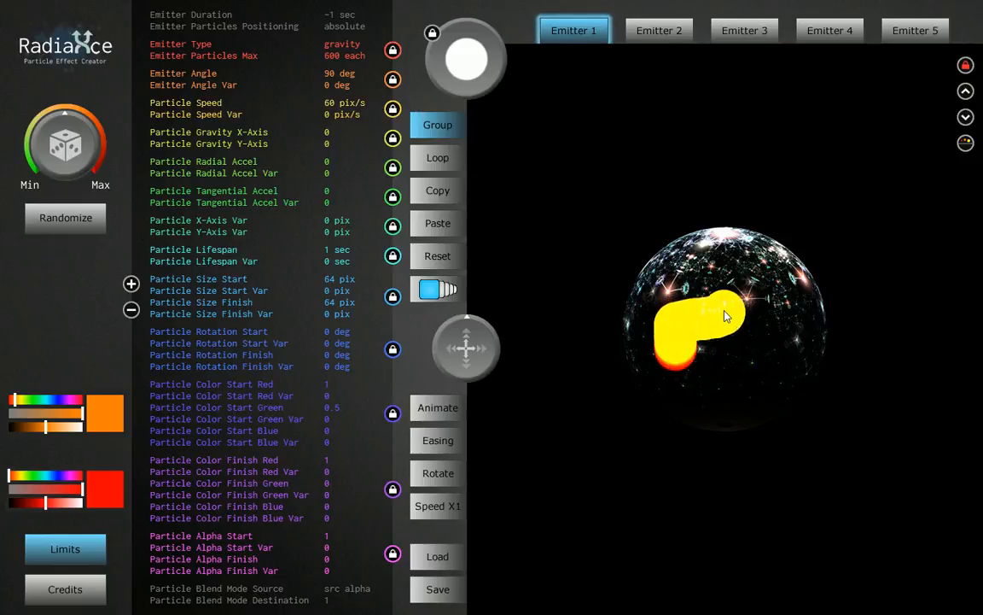
Step: Set Particle Speed Var to 10 pix/s and Particle Gravity Y-Axis to -2
click(338, 118)
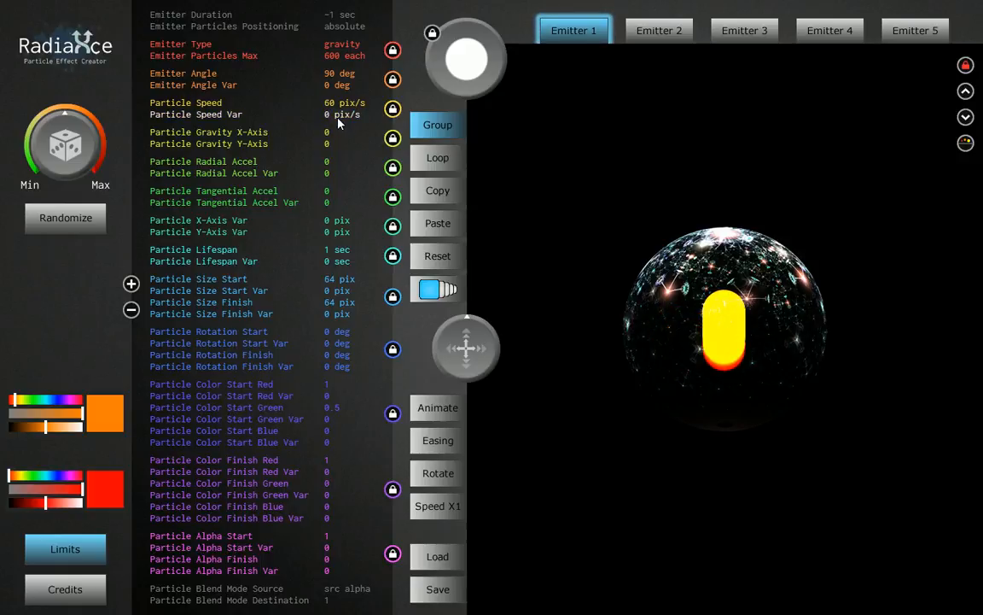
drag(365, 117, 370, 116)
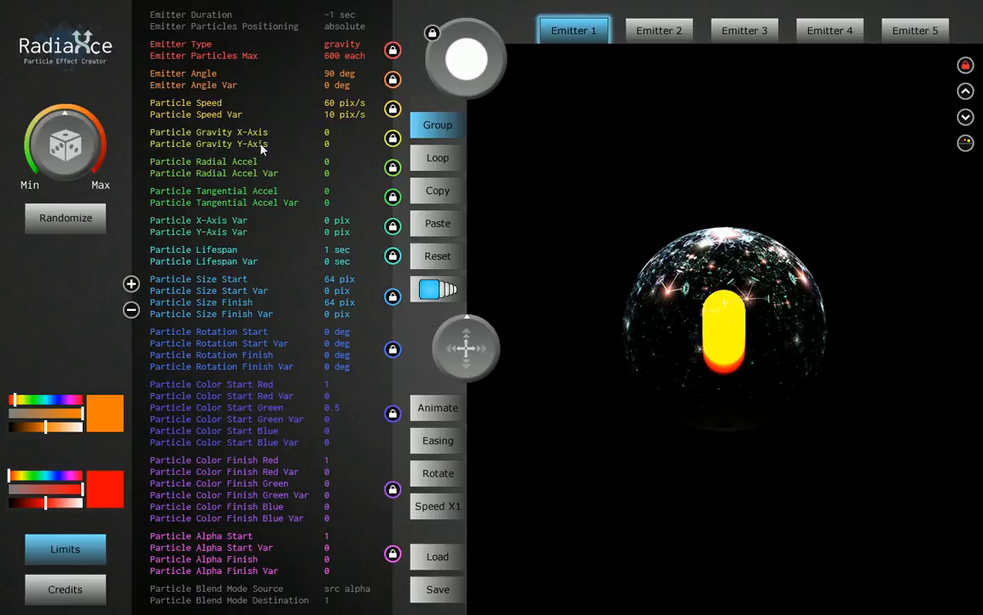
drag(260, 145, 253, 148)
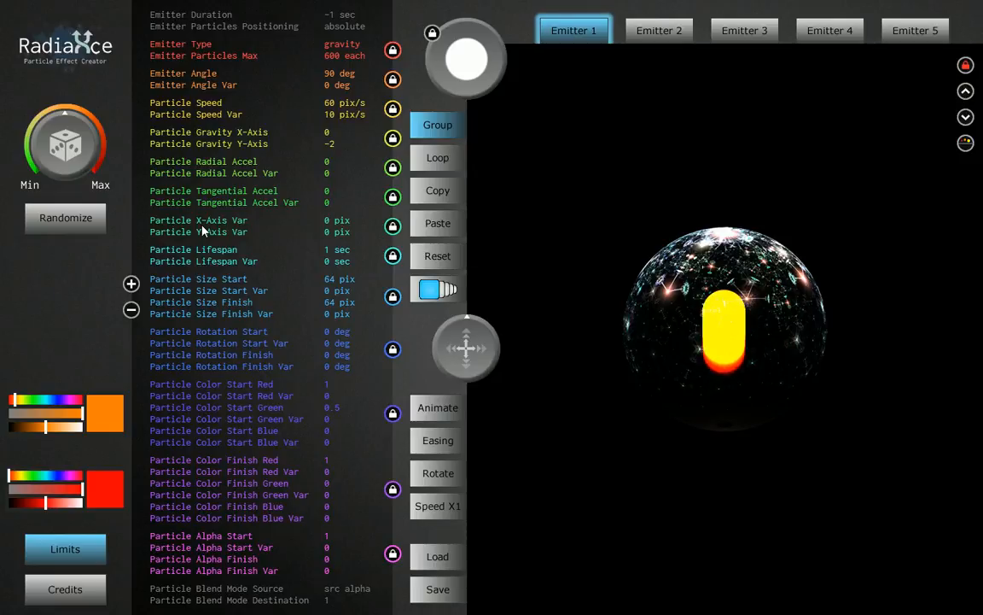
Step: Set Particle X-Axis Var to 375 pix and move the emitter to the upper edge of the canvas
drag(183, 228, 939, 227)
drag(204, 224, 750, 218)
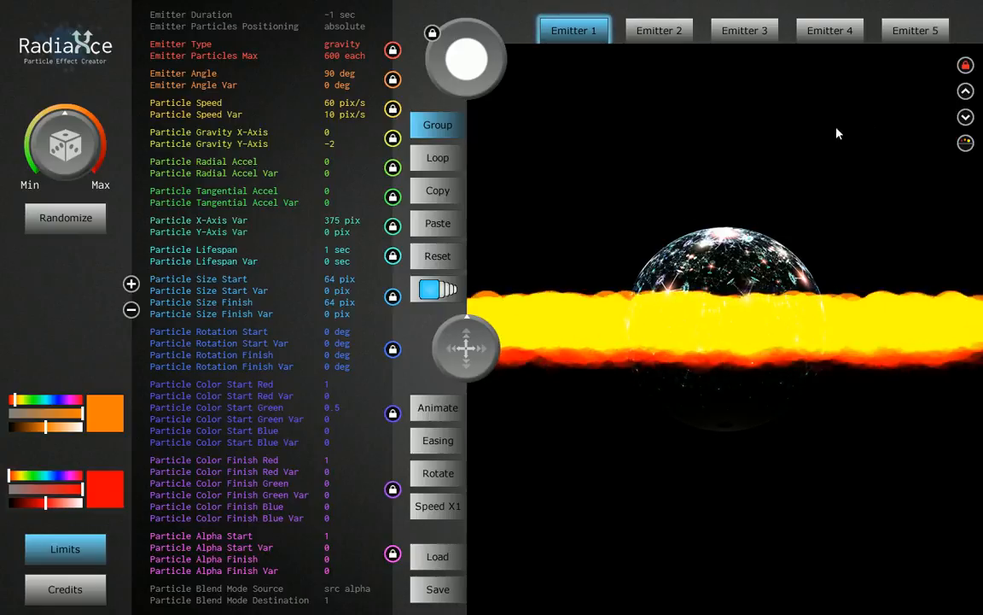
click(742, 93)
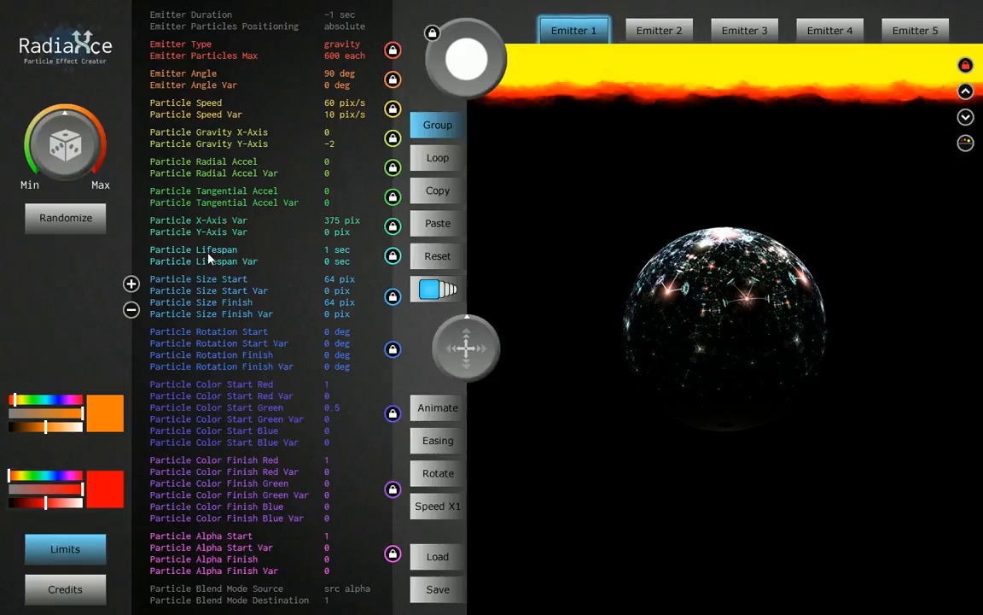
Step: Turn off the parameter limits and extend Particle Lifespan to 26 sec
drag(203, 255, 464, 257)
drag(204, 254, 377, 252)
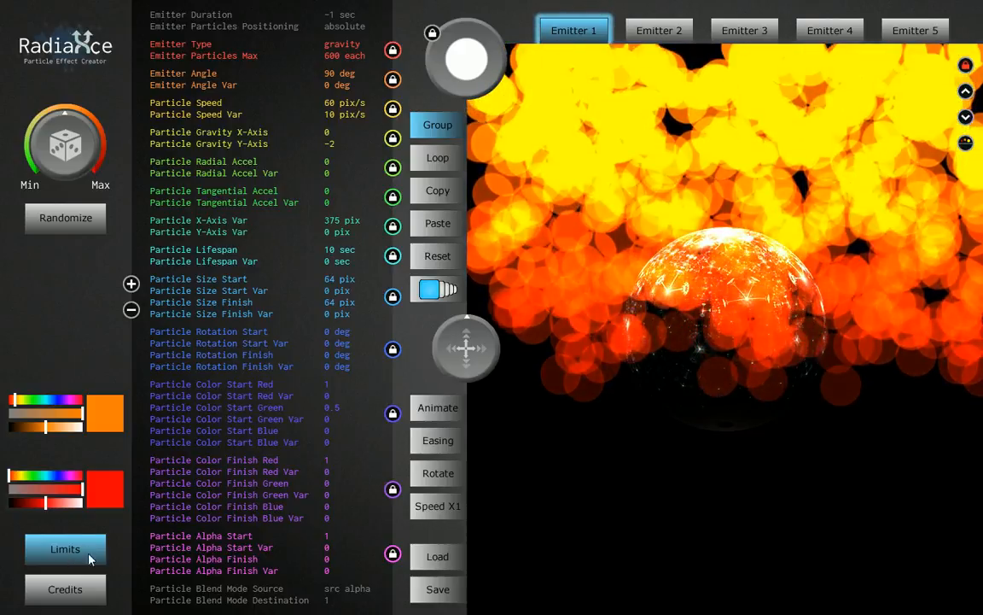
click(76, 554)
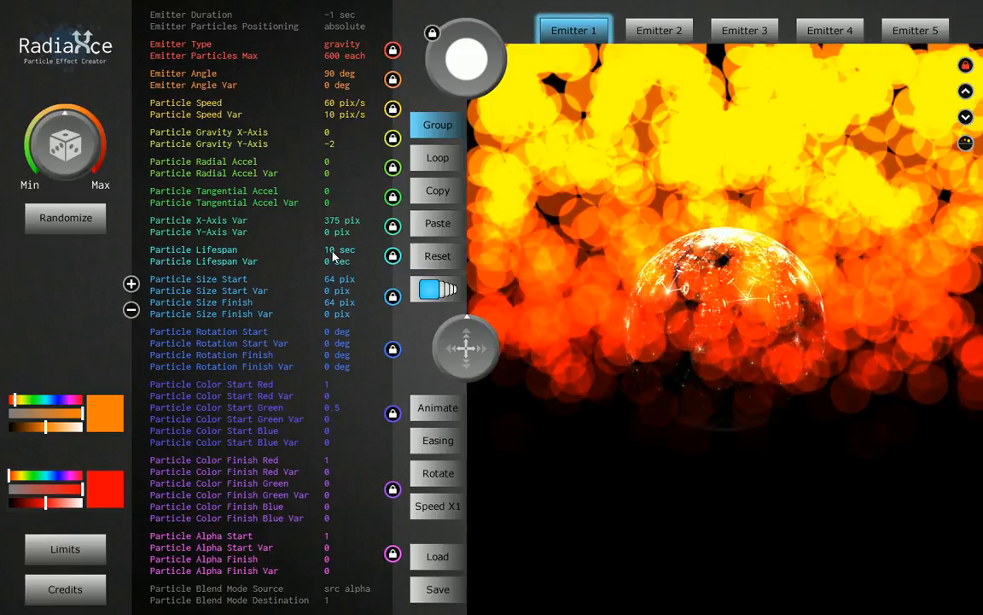
drag(333, 251, 876, 269)
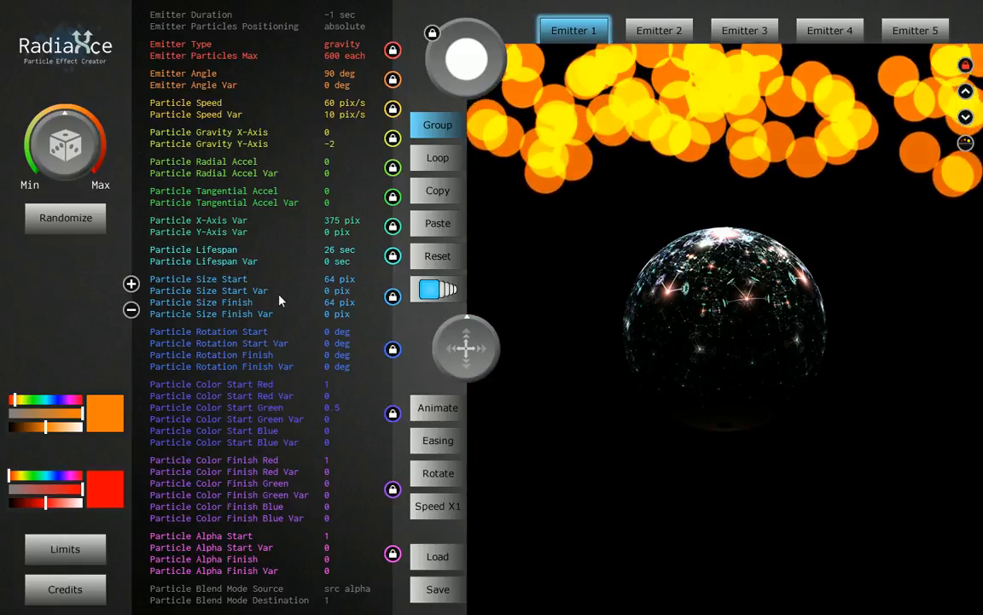
Step: Set Particle Size Start and Size Finish to 0 pix, with a Size Start Var of 15 pix
double_click(330, 279)
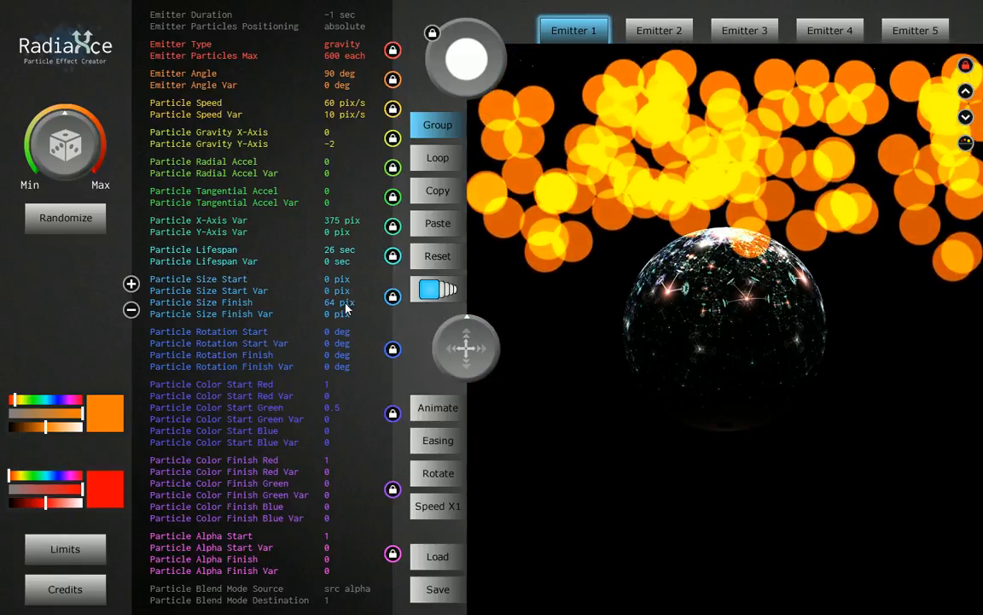
double_click(334, 303)
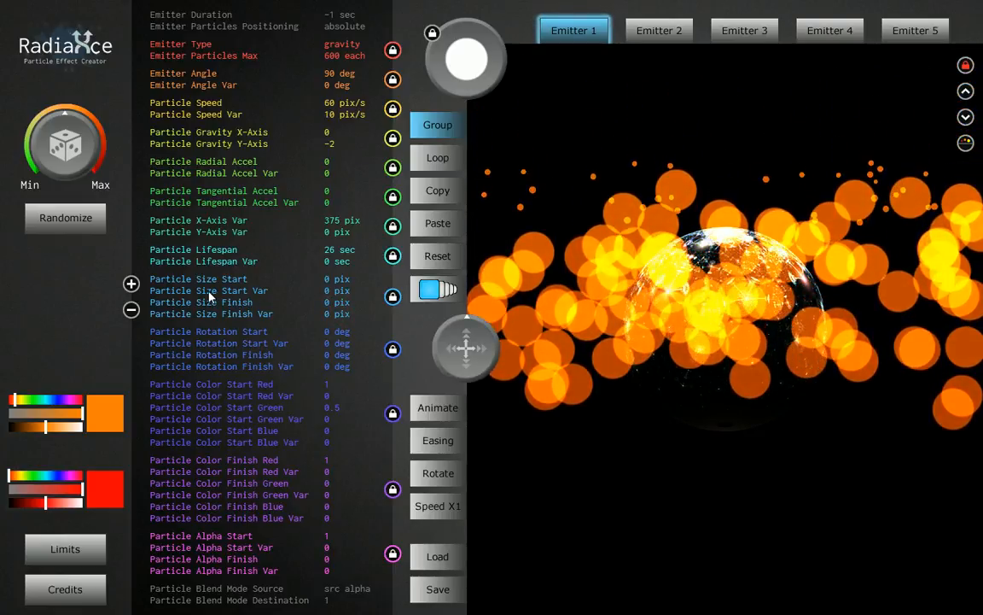
drag(240, 296, 287, 296)
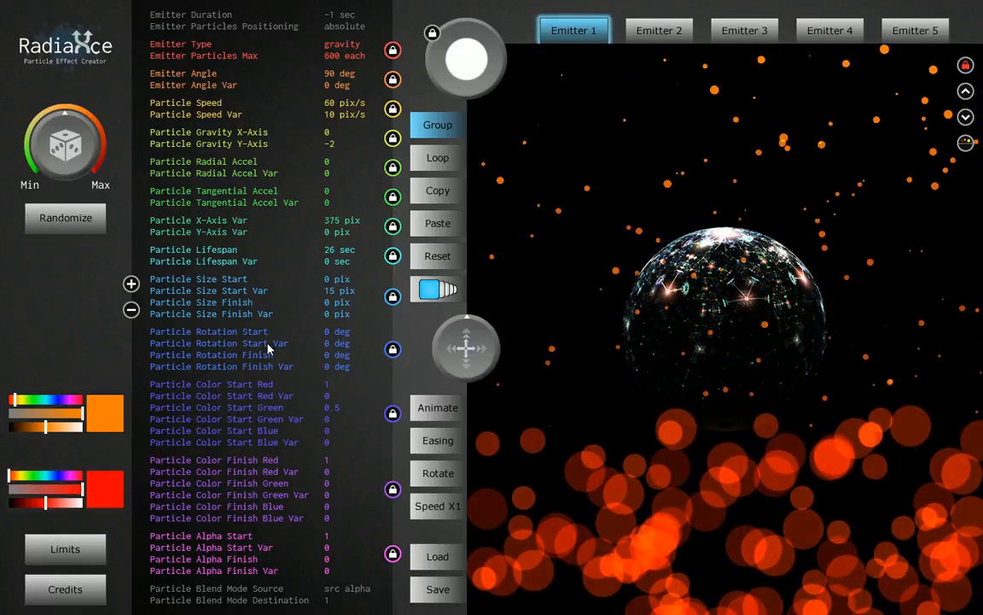
Step: Set Particle Rotation Start Var to 32 deg and Rotation Finish Var to 34 deg
drag(268, 346, 364, 345)
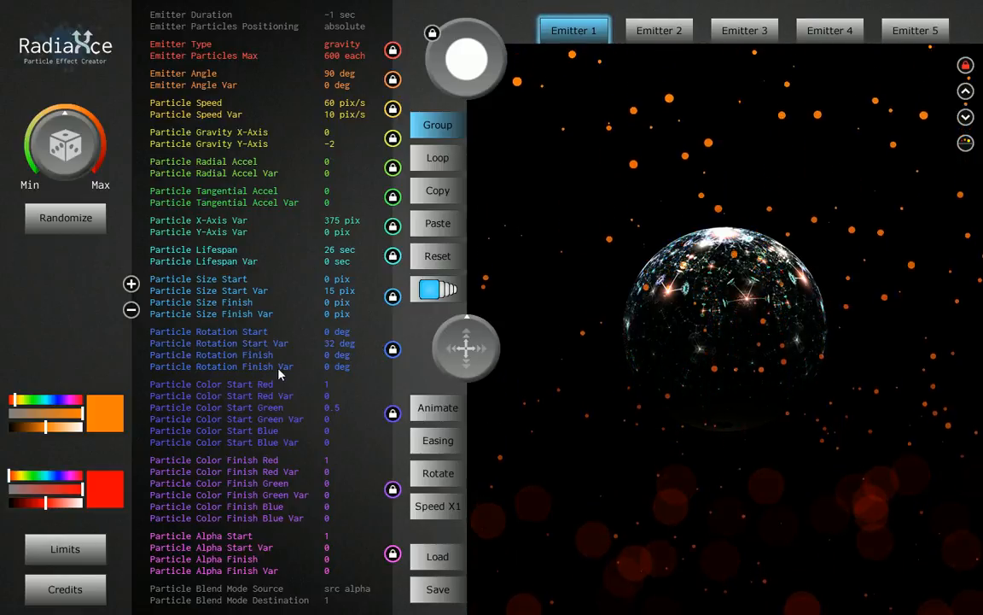
drag(280, 373, 396, 375)
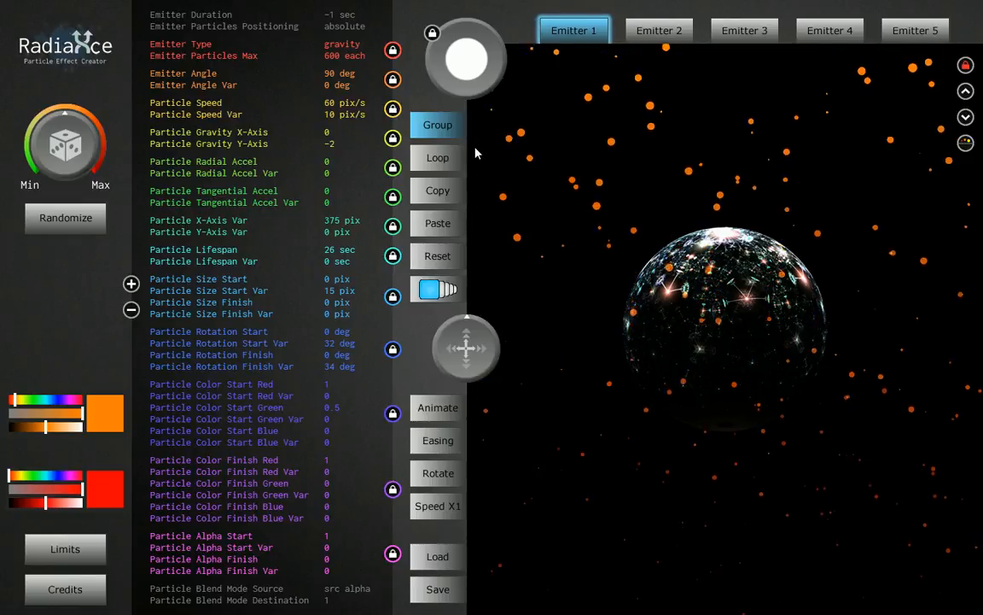
Step: Change the particle image to the small glowing star and recolour it grey, with RGB 0.64 at start and 0.81 at finish
click(469, 64)
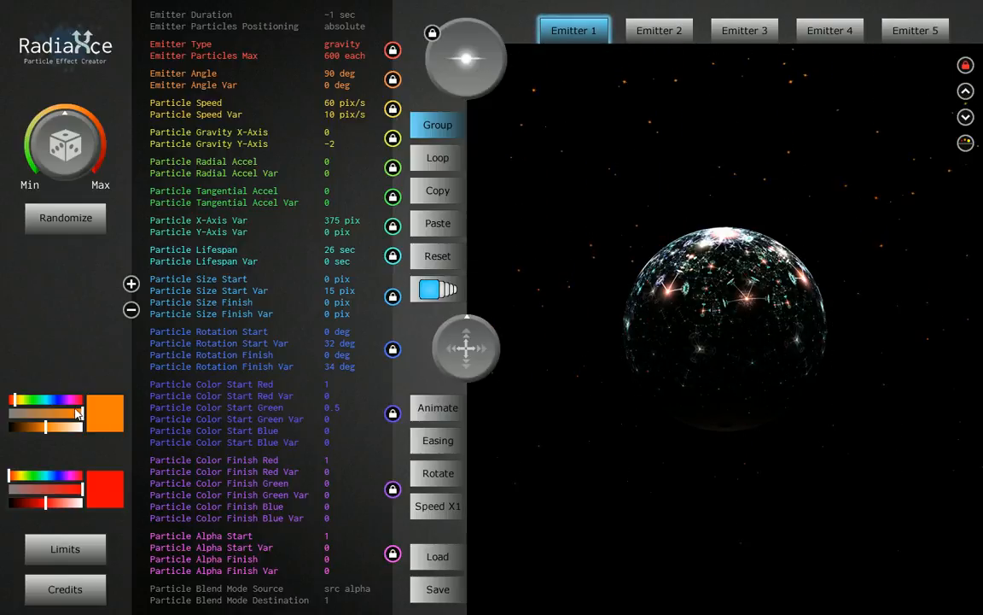
drag(15, 399, 58, 437)
click(41, 432)
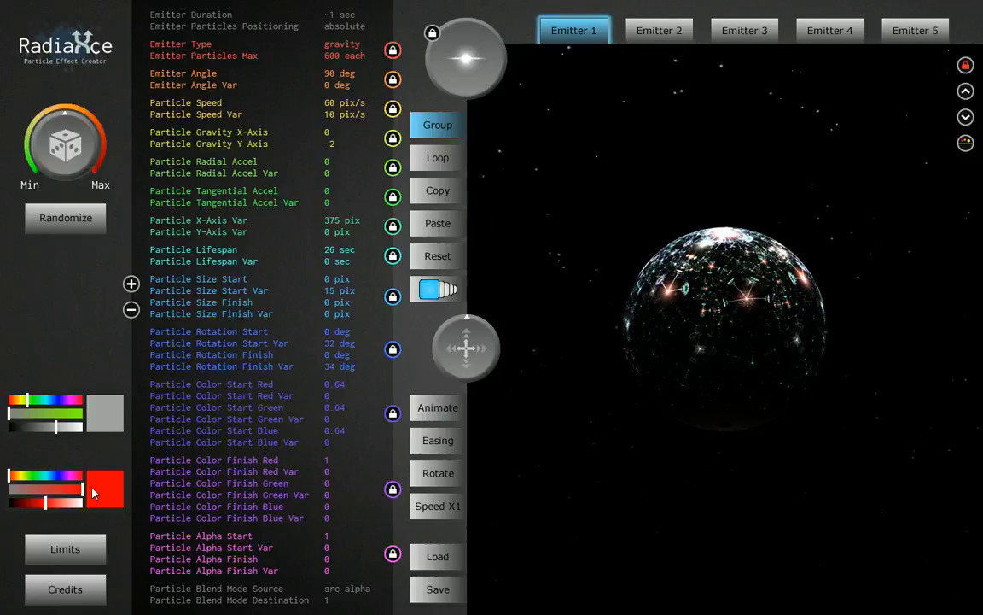
click(45, 476)
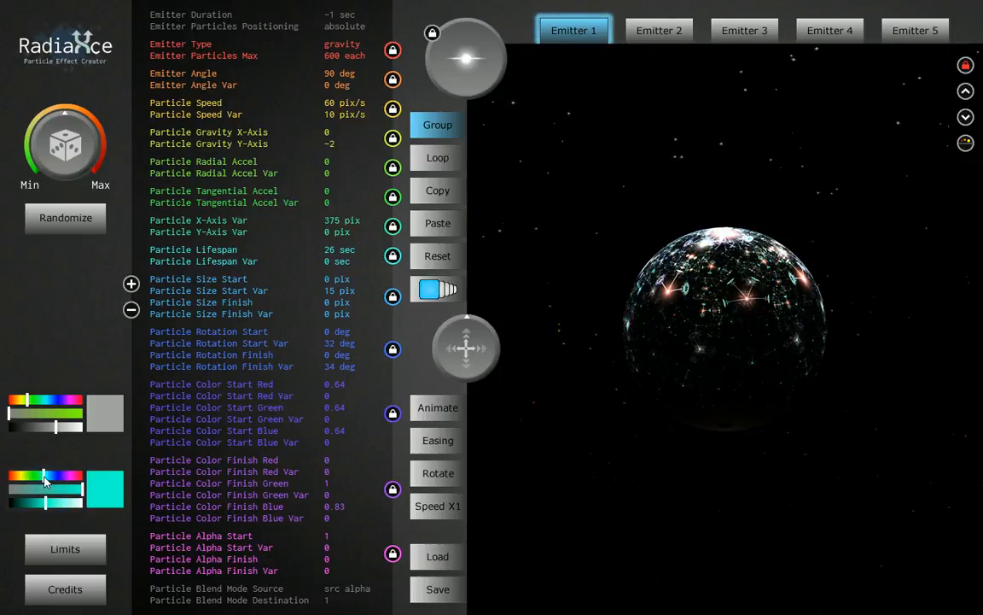
mouse_move(76, 490)
mouse_down()
mouse_move(7, 499)
mouse_move(70, 509)
mouse_up()
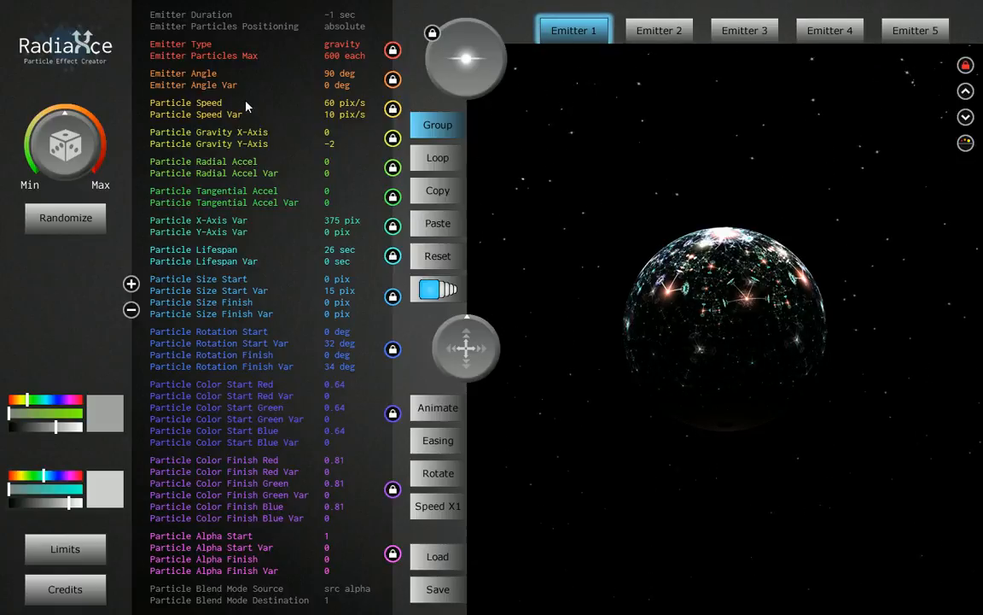
Step: Try a faster Particle Speed of 139 pix/s and restore it to 60 pix/s
drag(211, 105, 228, 103)
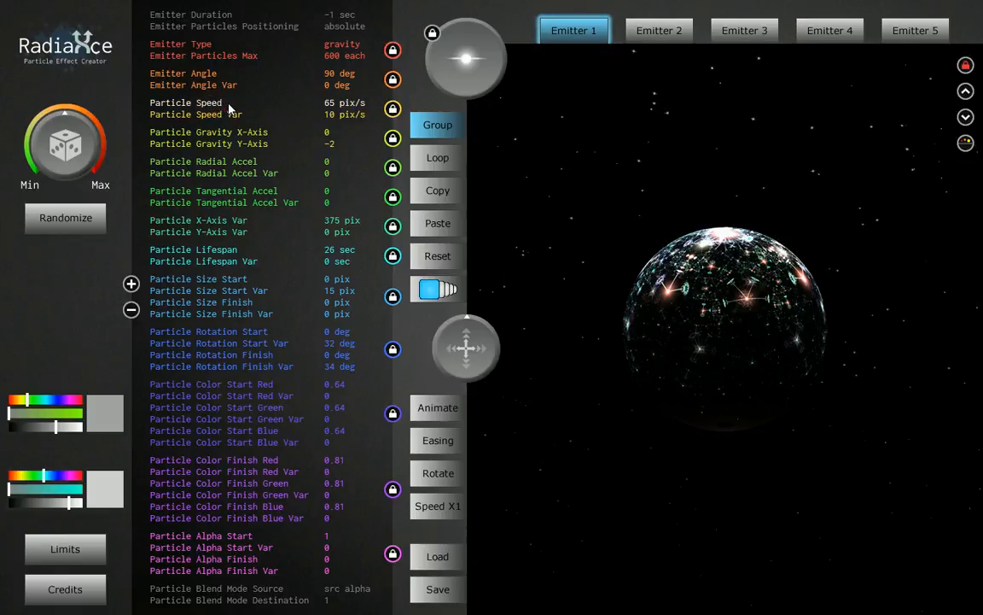
drag(299, 108, 415, 104)
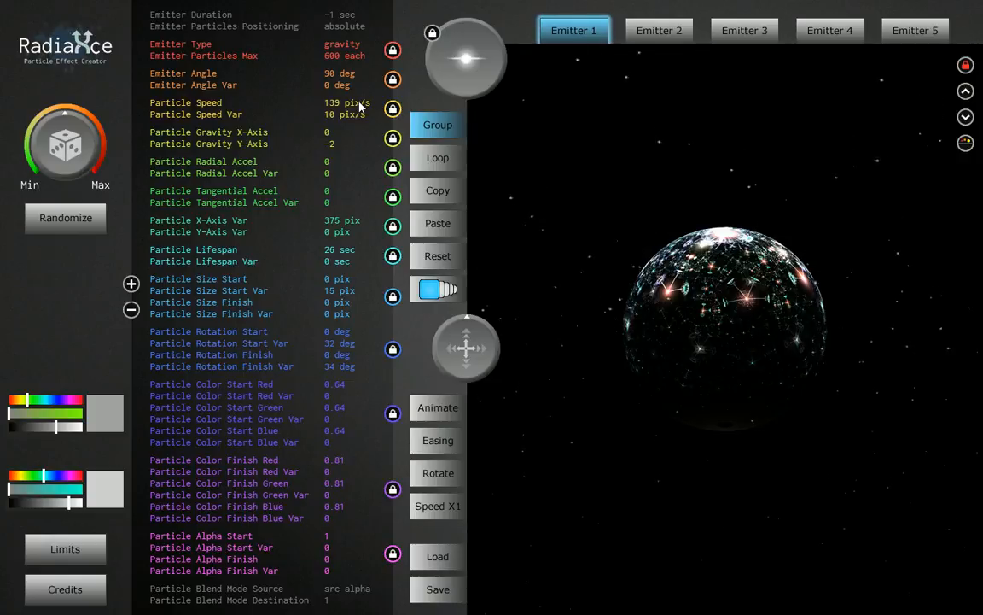
drag(360, 106, 90, 112)
Step: Toggle the particle layer order so the stars are drawn behind the planet image
click(965, 143)
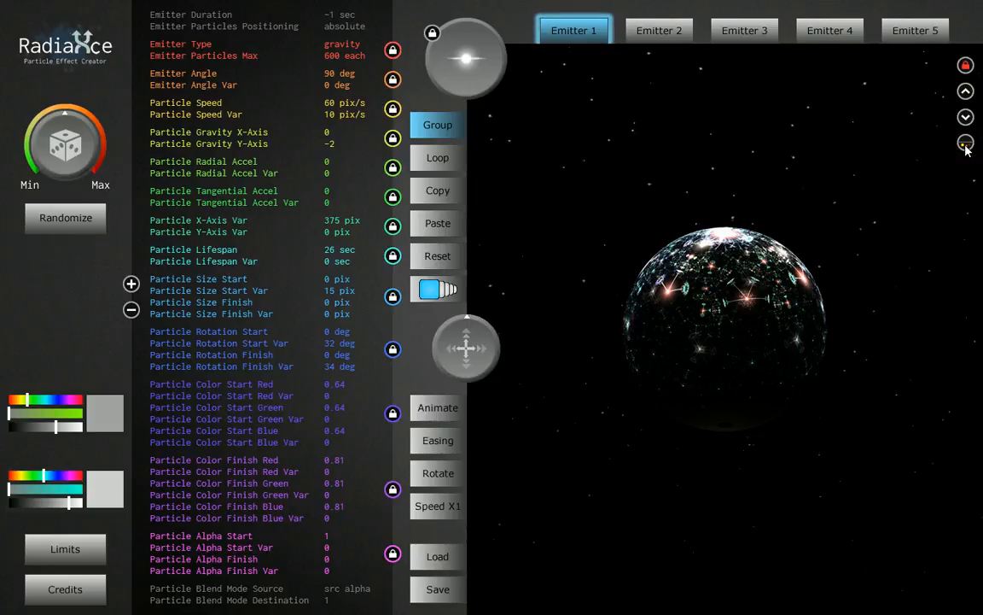
click(965, 143)
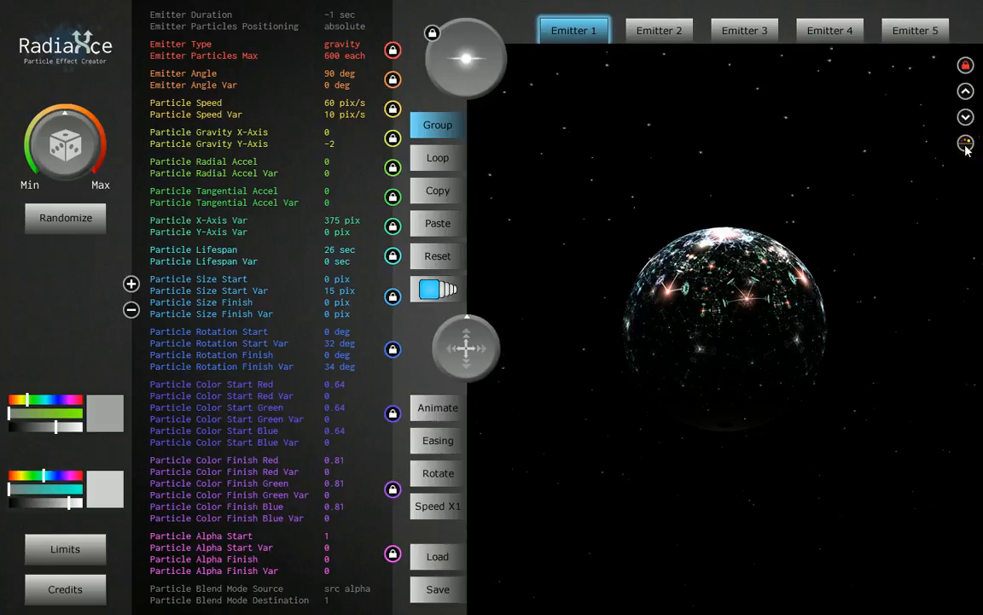
click(965, 143)
Step: Try 1000 for Emitter Particles Max with a shorter Particle Lifespan of 5.6 sec
drag(181, 57, 405, 120)
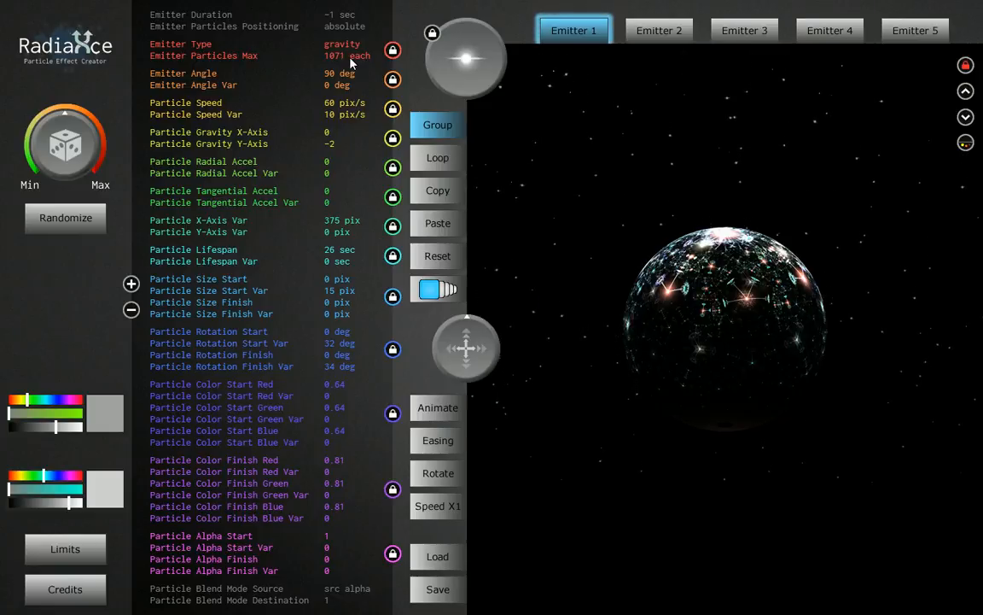
drag(350, 59, 110, 68)
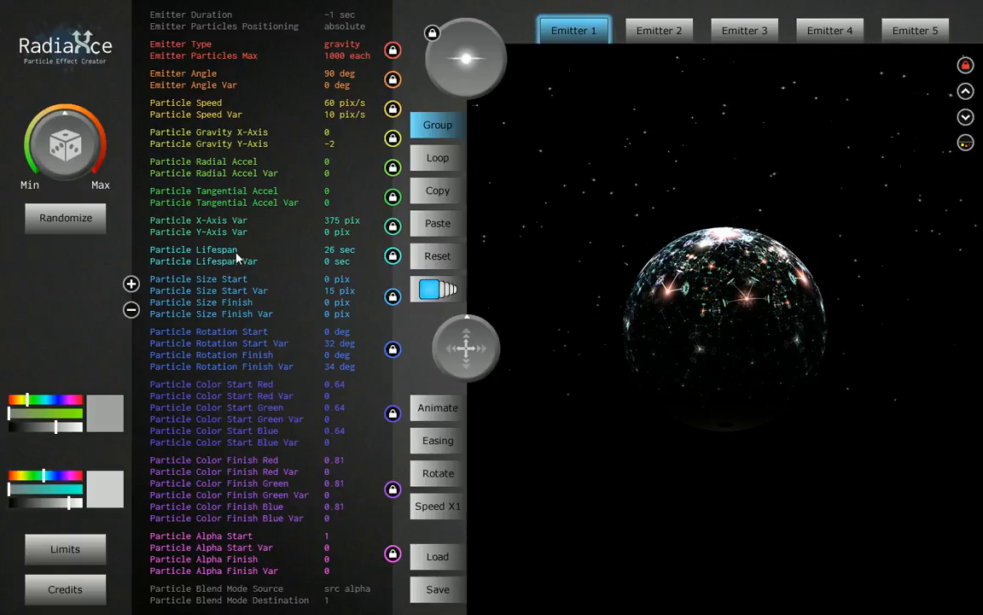
drag(359, 259, 131, 255)
Step: Set Emitter Particles Max to 693 each and Particle Lifespan to 26.2 sec
drag(356, 56, 243, 56)
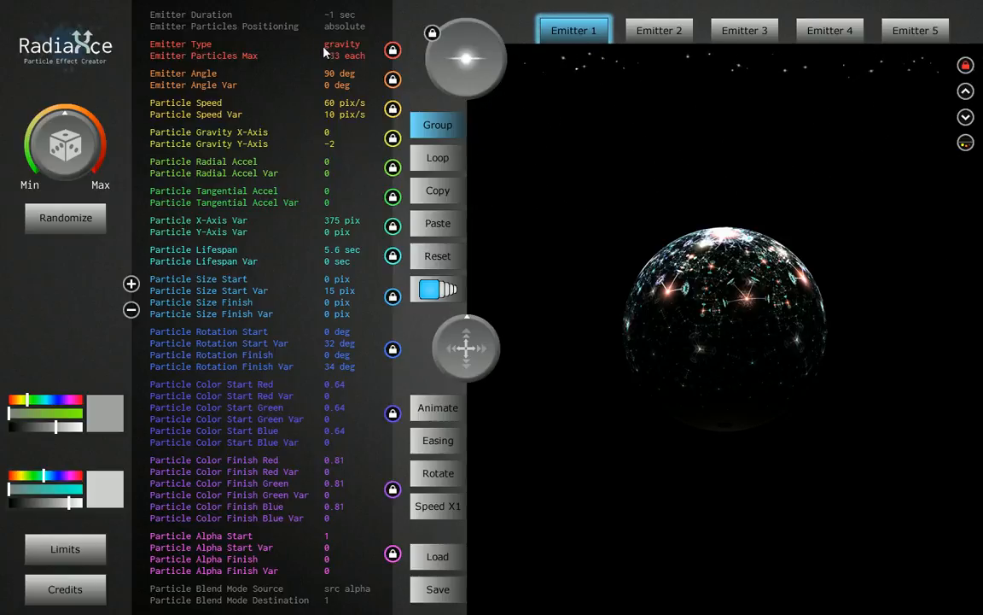
drag(315, 48, 214, 78)
drag(235, 255, 932, 284)
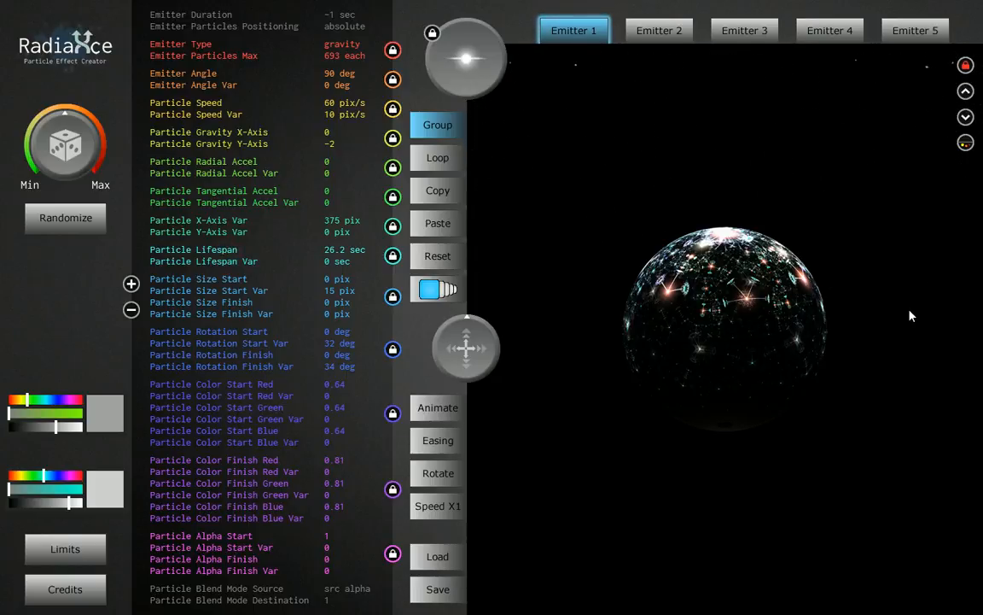